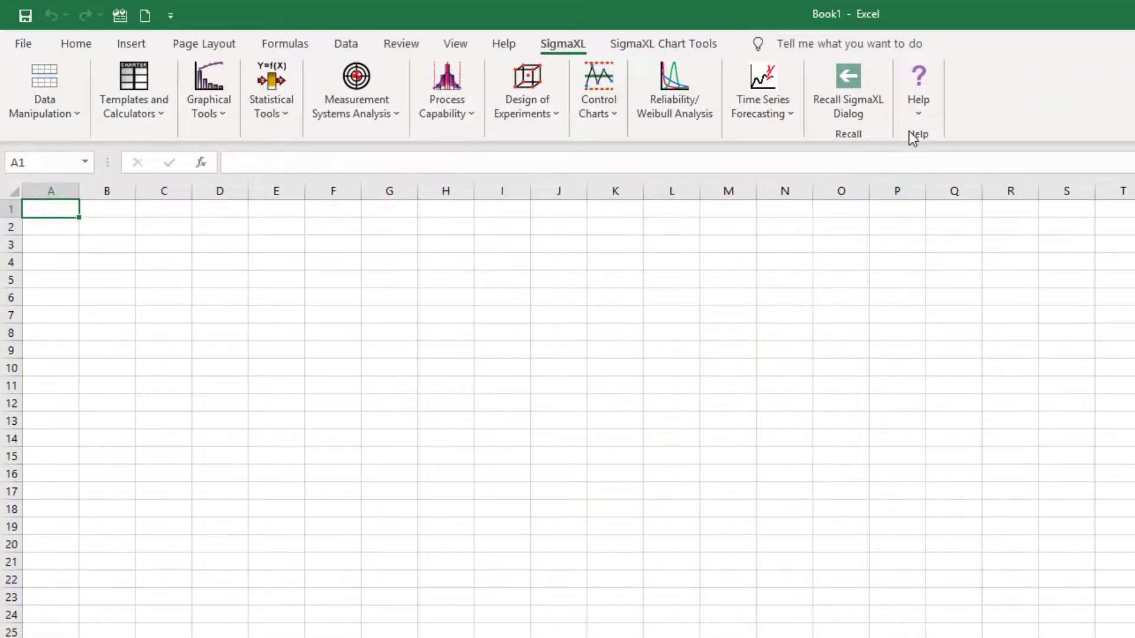
- Open Customer Data.xlsx from SigmaXL's Sample Data folder
left_click(920, 112)
left_click(960, 384)
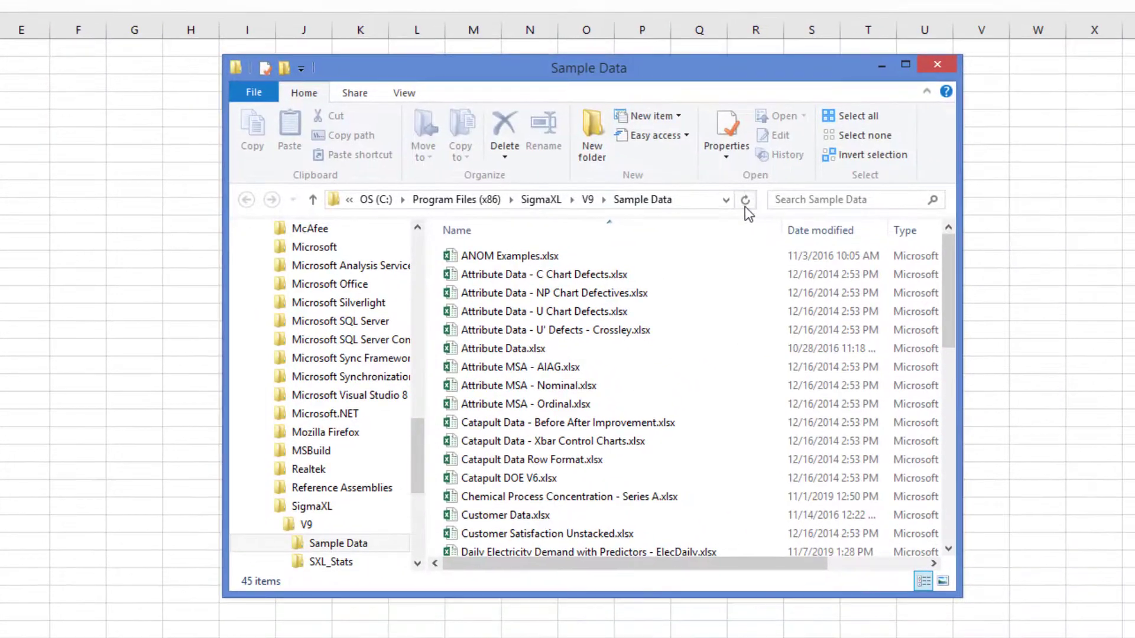
left_click_drag(944, 275, 955, 303)
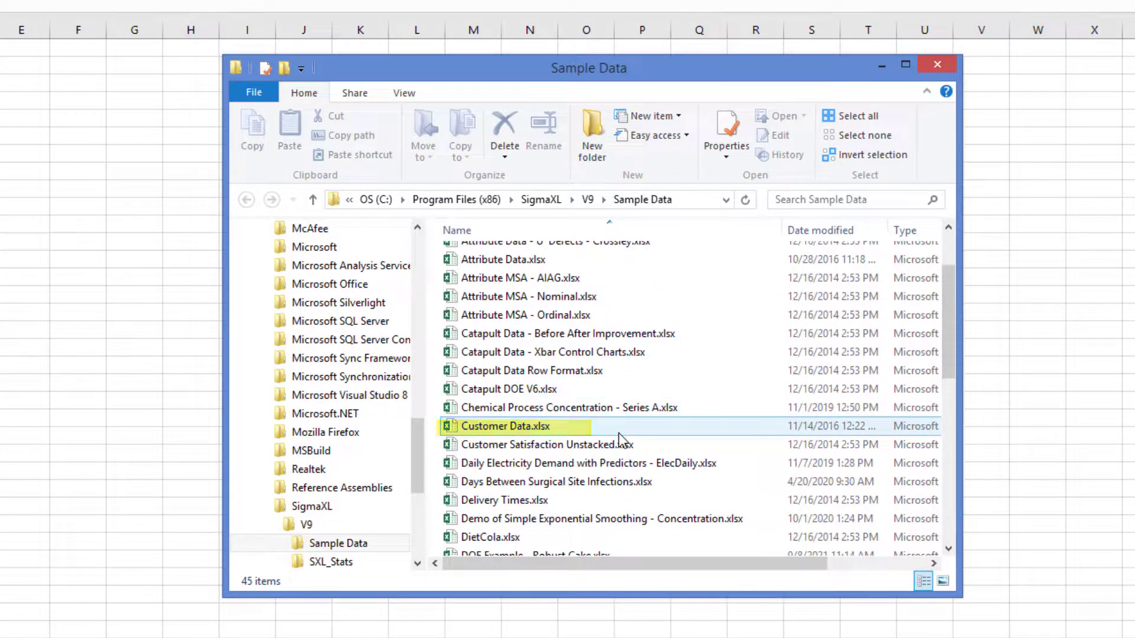
double_click(646, 425)
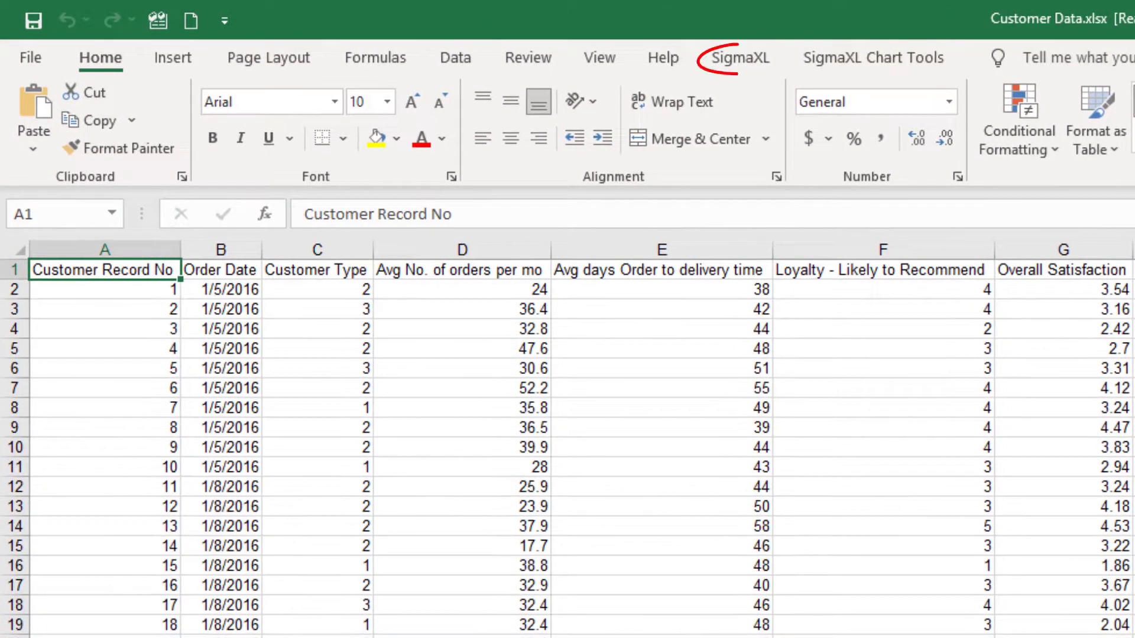
- Start SigmaXL Multiple Regression using the entire data table $A$1:$N$101 as input
left_click(721, 55)
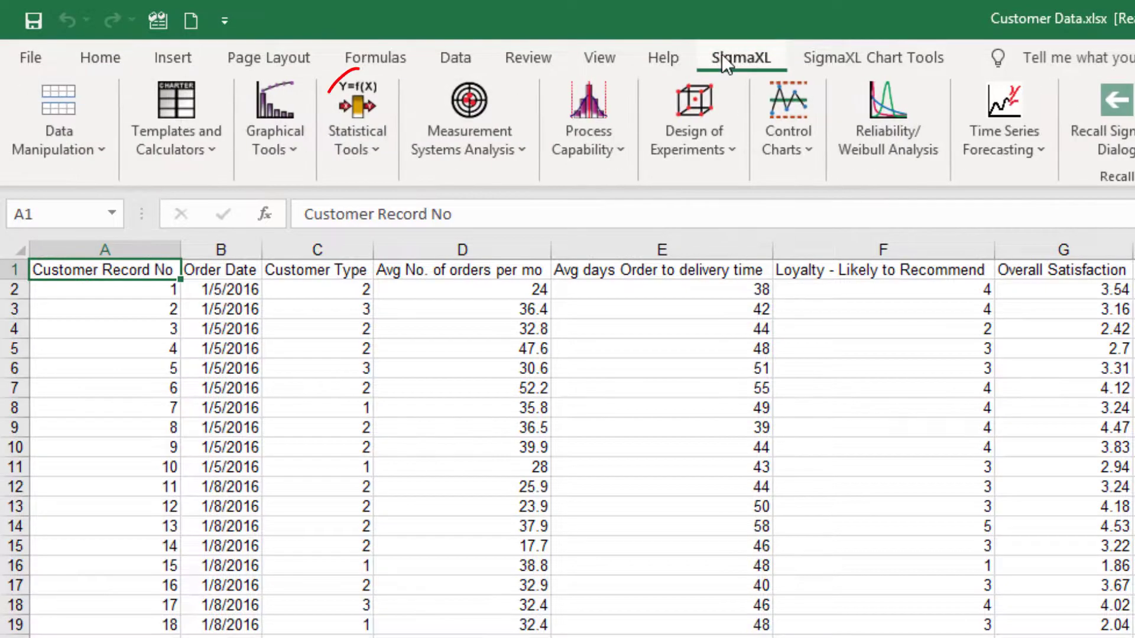
left_click(352, 132)
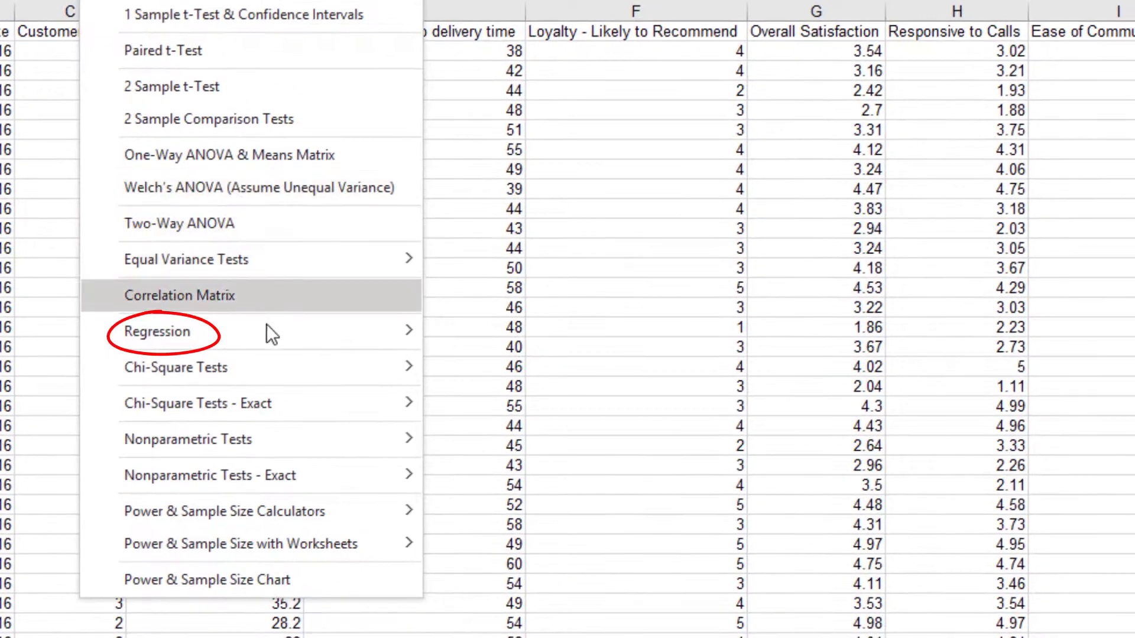
mouse_move(498, 559)
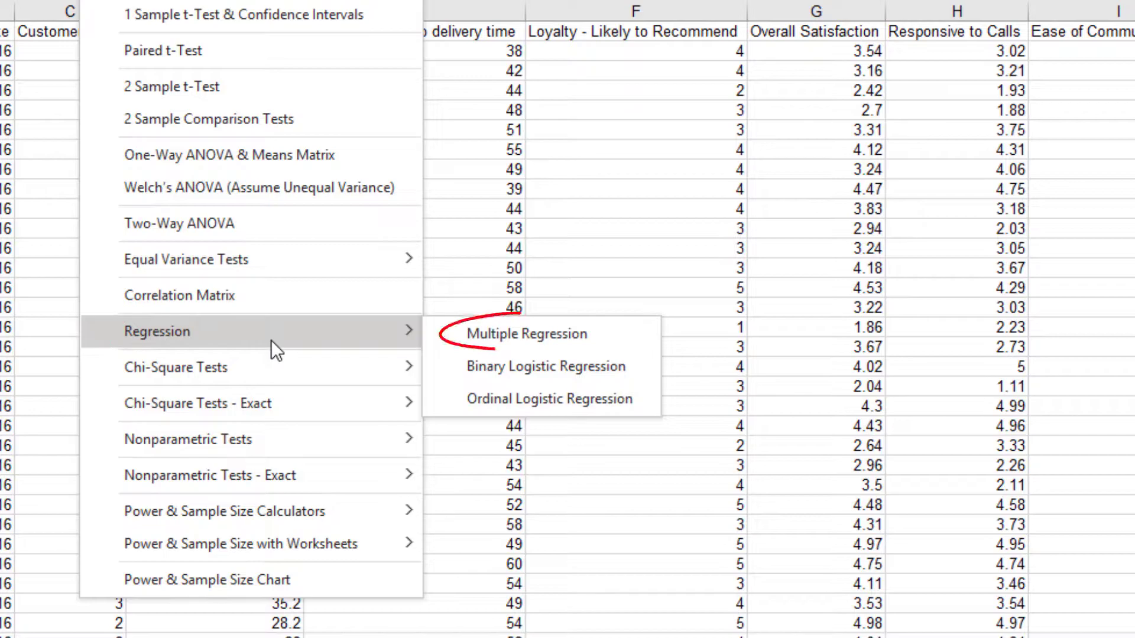
left_click(485, 334)
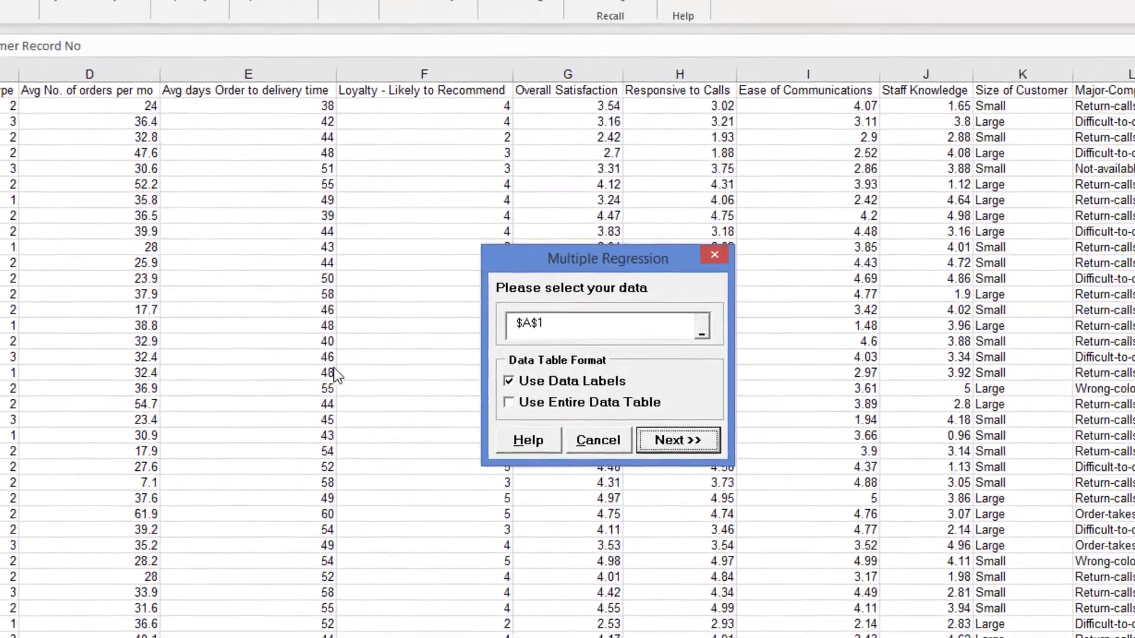
left_click(508, 403)
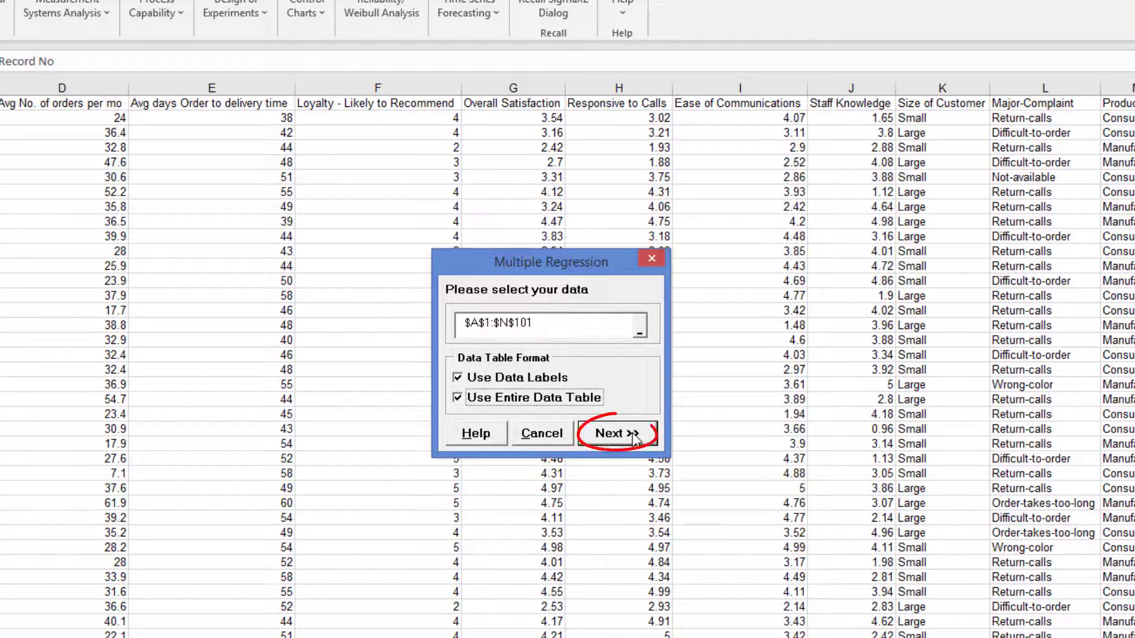
- Assign Overall Satisfaction as response; Responsive to Calls and Ease of Communications as continuous predictors
left_click(614, 434)
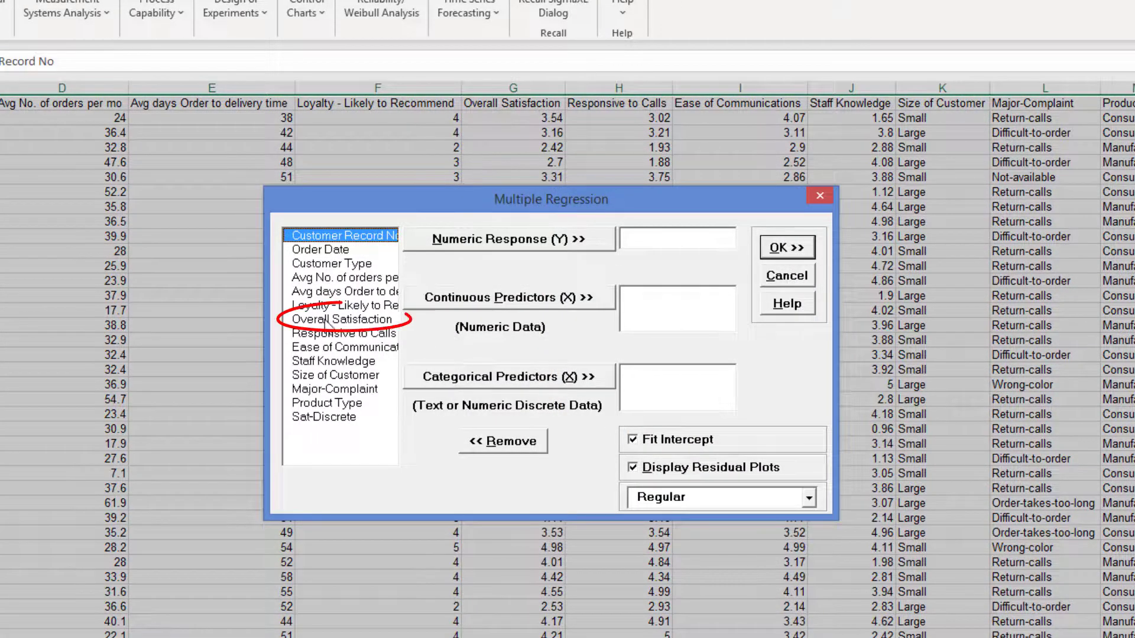
left_click(327, 320)
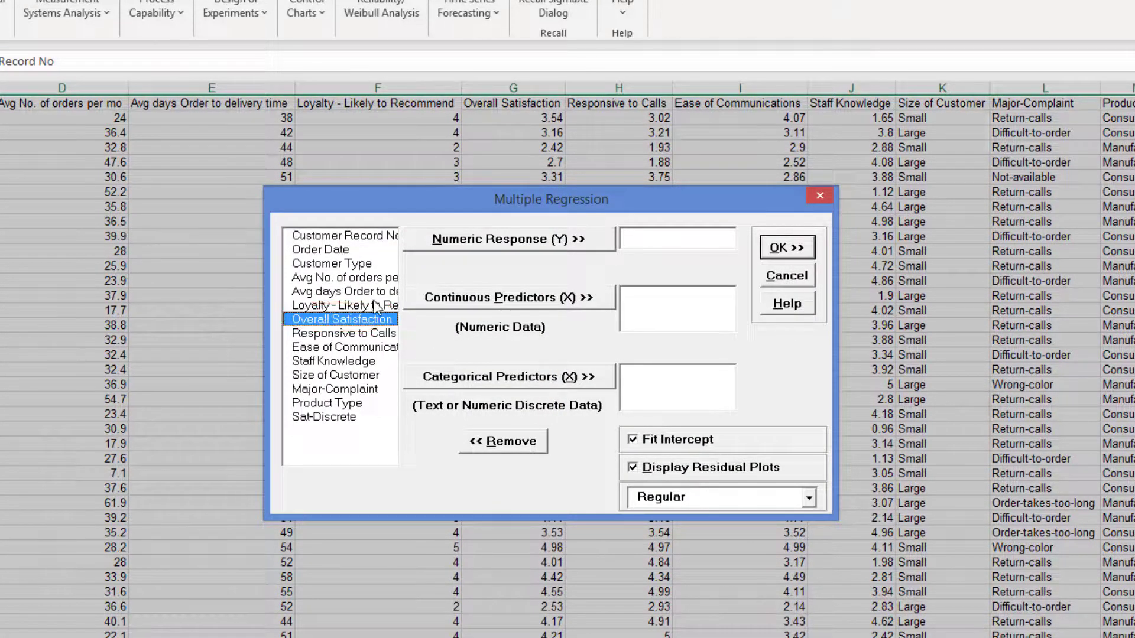
left_click(502, 238)
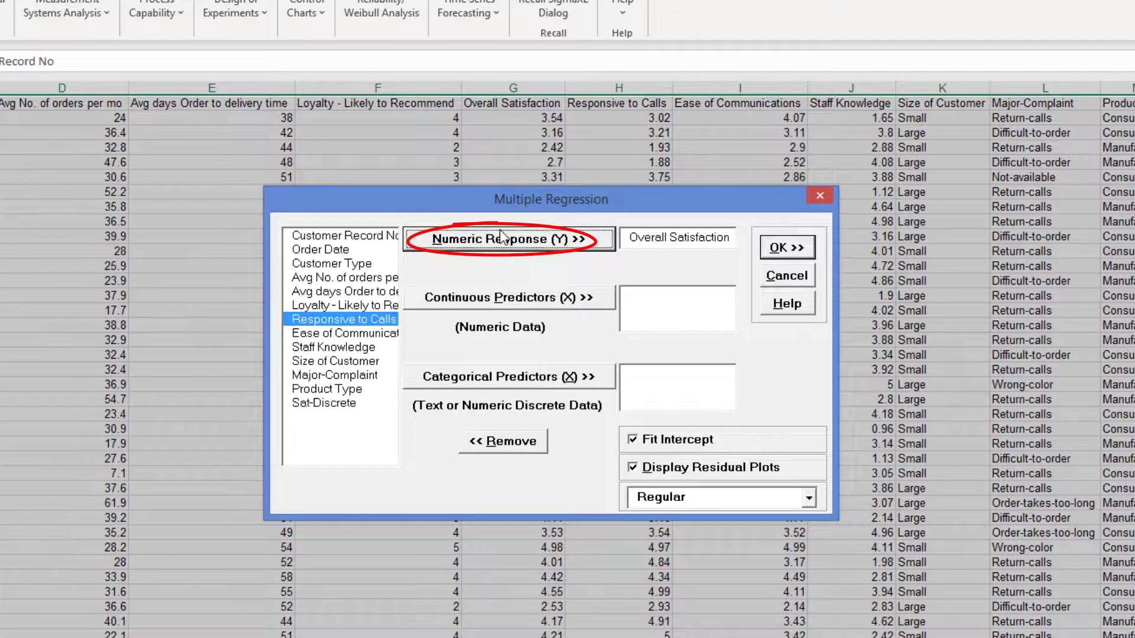
left_click(367, 320)
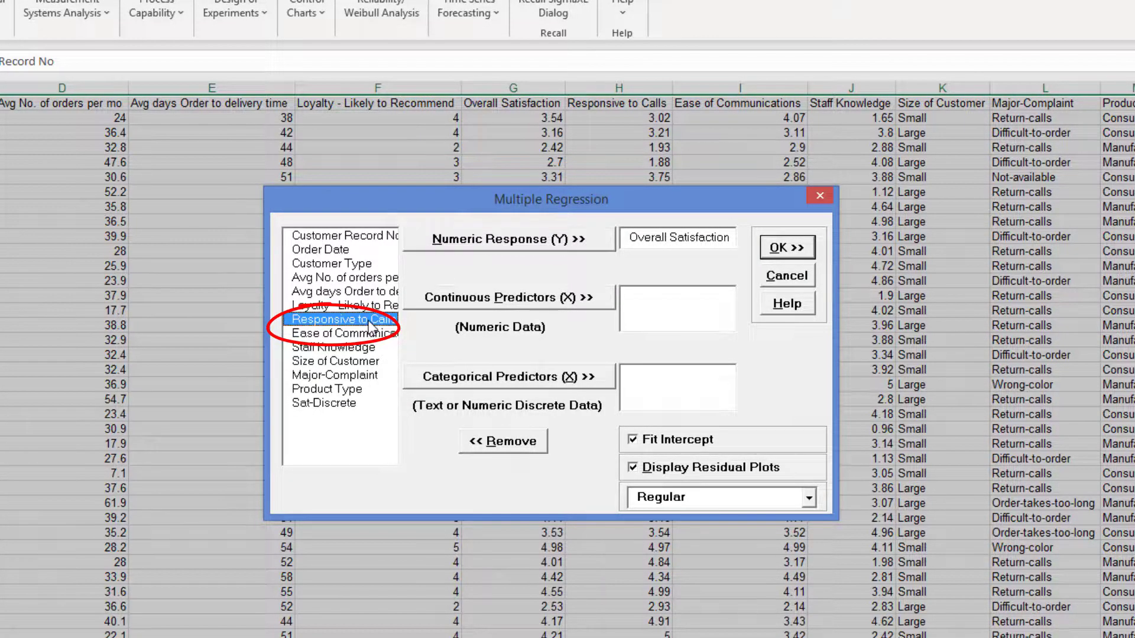
left_click(494, 301)
left_click(475, 304)
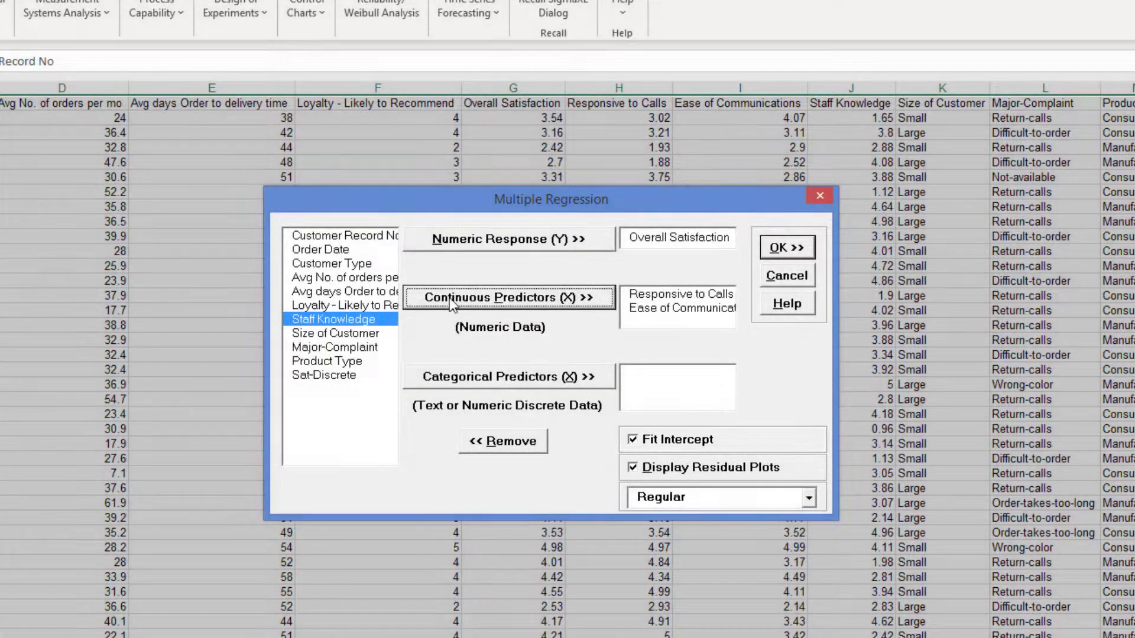
- Run the regression to generate the report with R-Square 90.08% and Durbin-Watson 1.815
left_click(790, 258)
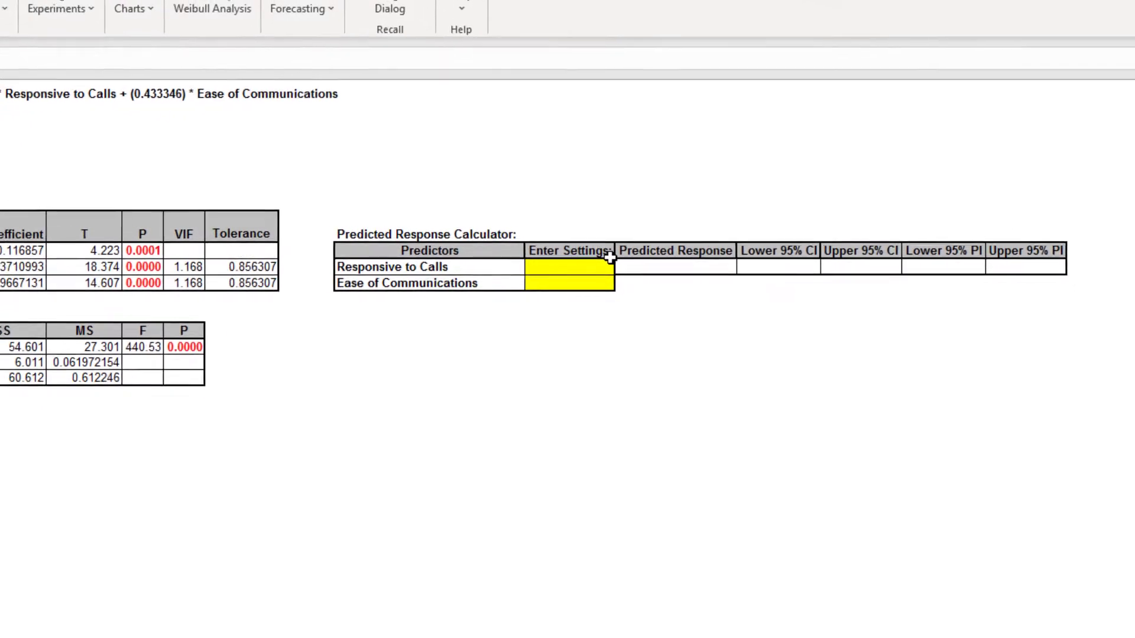
- Enter 5 for Responsive to Calls and Ease of Communications, predicting 4.8386
type("5")
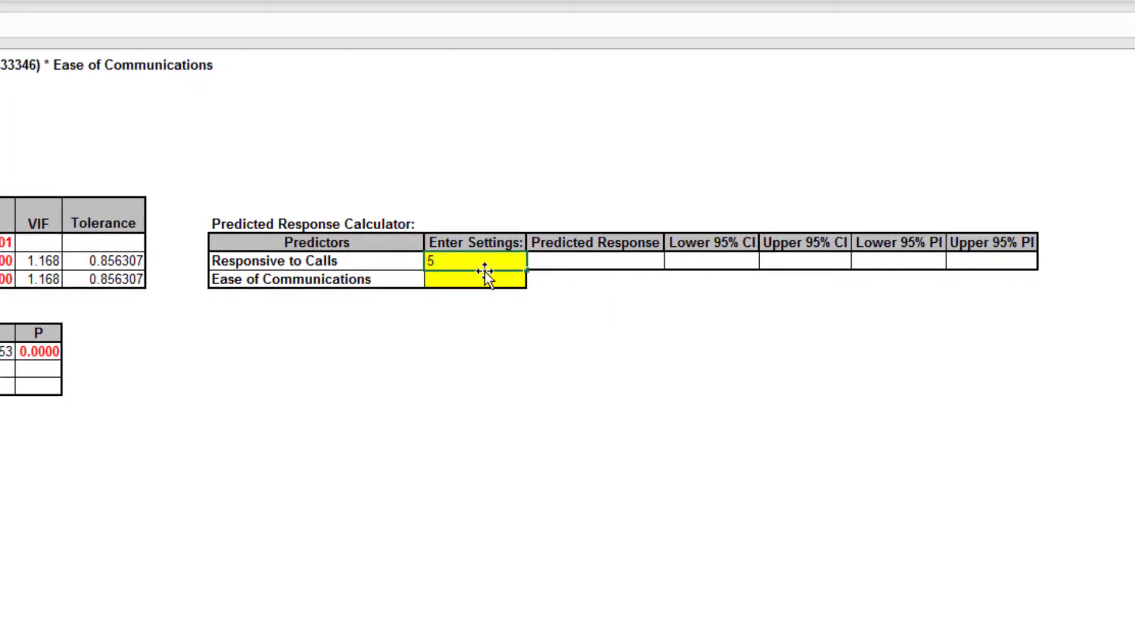
left_click(482, 280)
type("5")
left_click(550, 283)
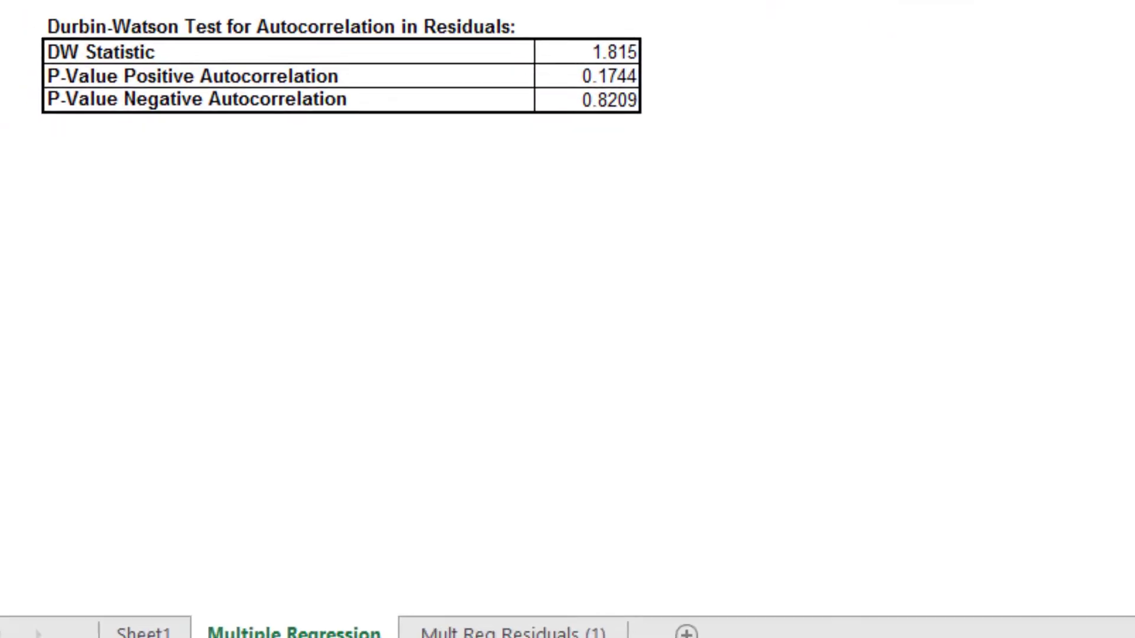
- View the Mult Reg Residuals (1) sheet and its residual histogram and normal probability plot
left_click(552, 631)
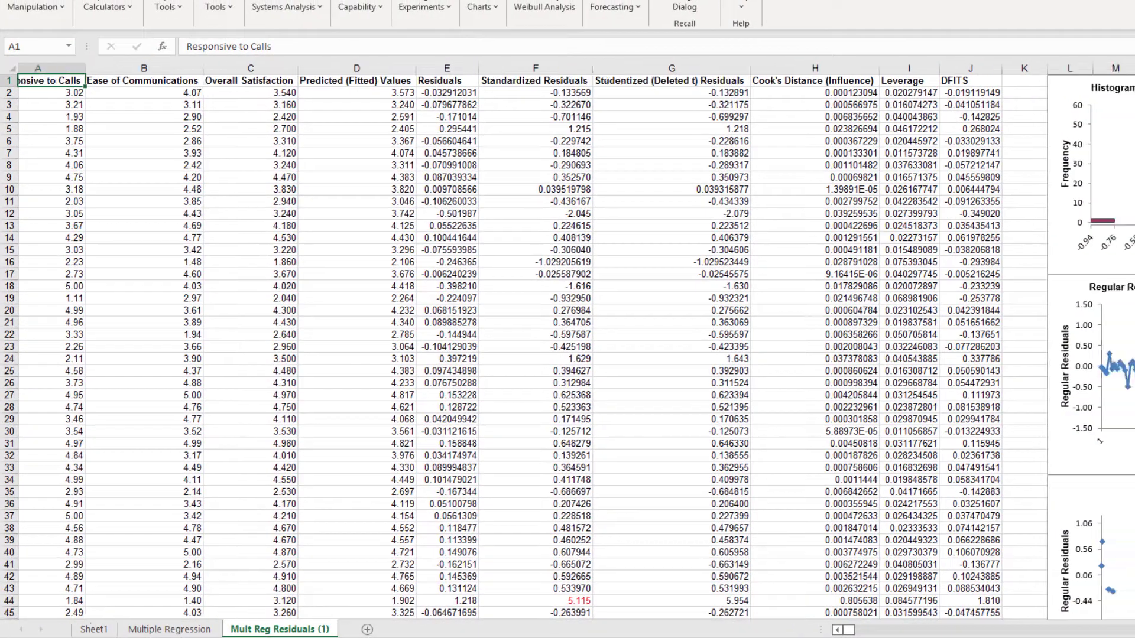
scroll(576, 342, "right", 3)
scroll(577, 341, "down", 1)
scroll(577, 341, "right", 5)
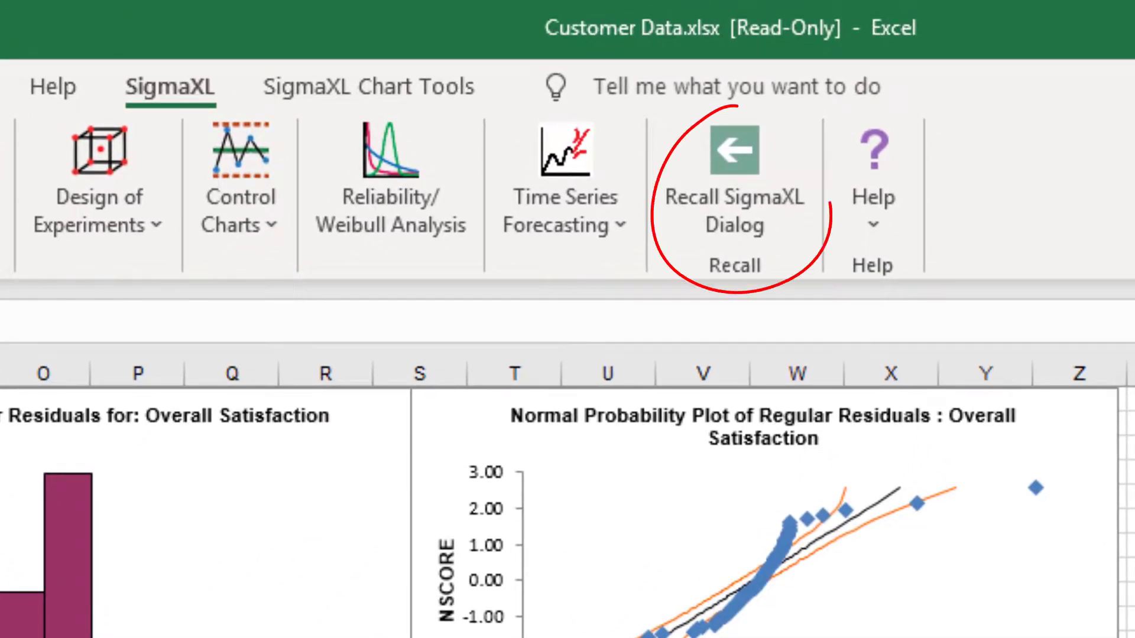
- Rerun the recalled regression adding Customer Type as categorical predictor, with residual plots off
left_click(764, 182)
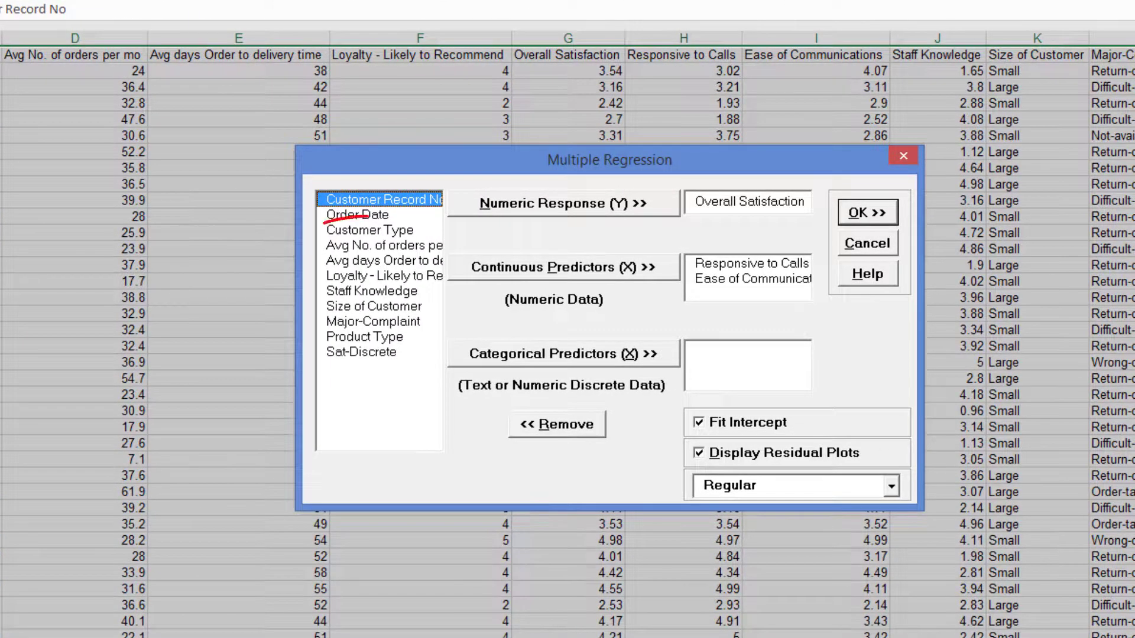
left_click(421, 230)
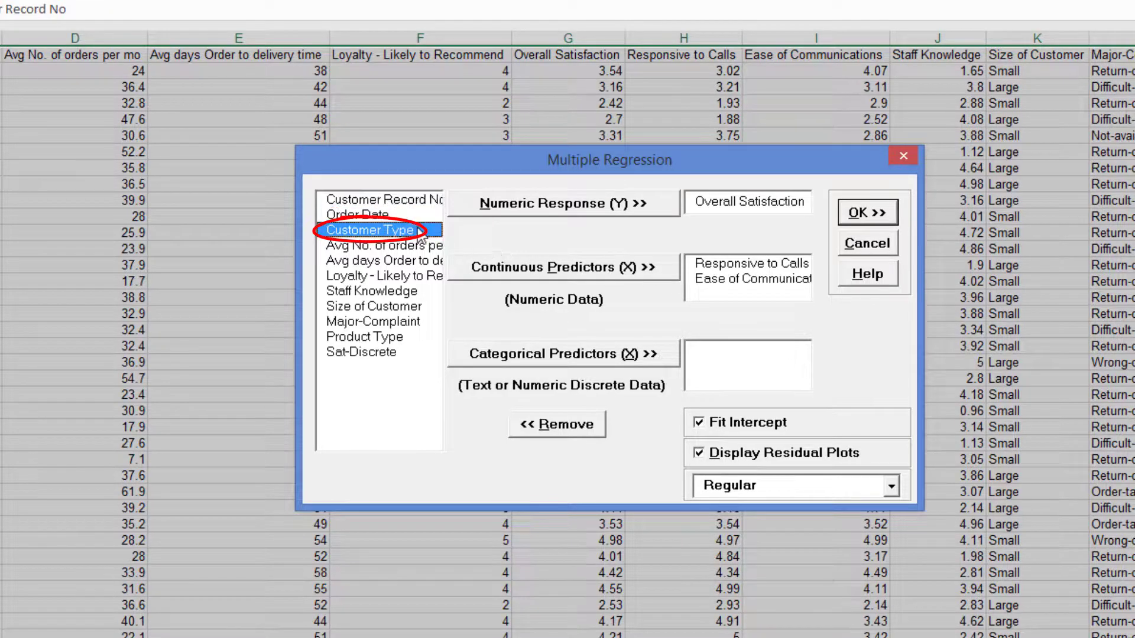
left_click(612, 358)
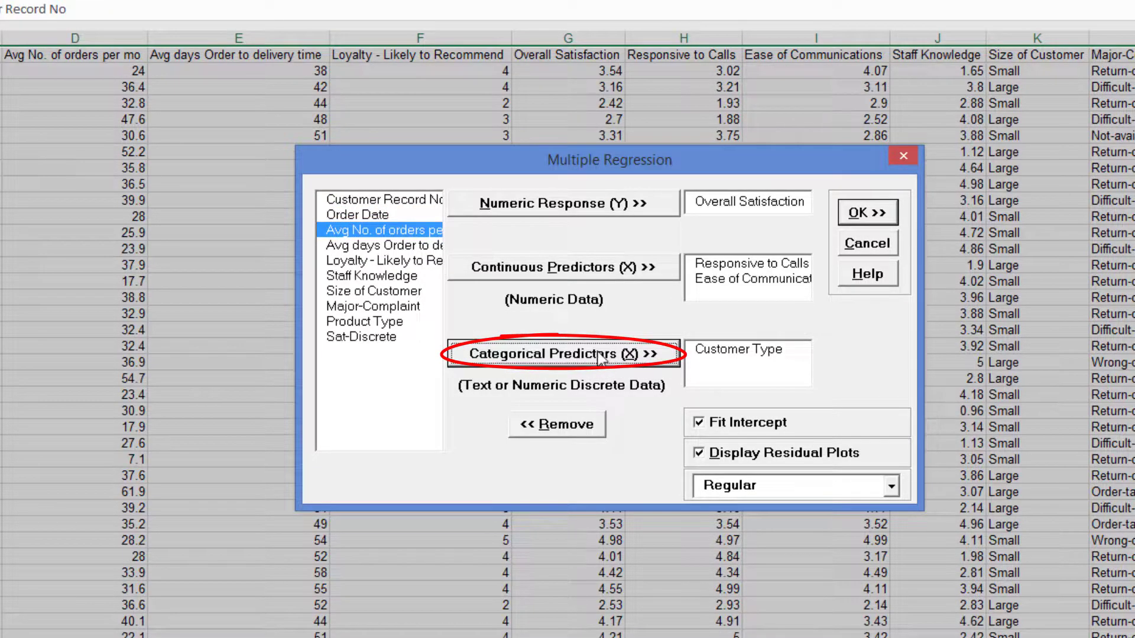
left_click(855, 462)
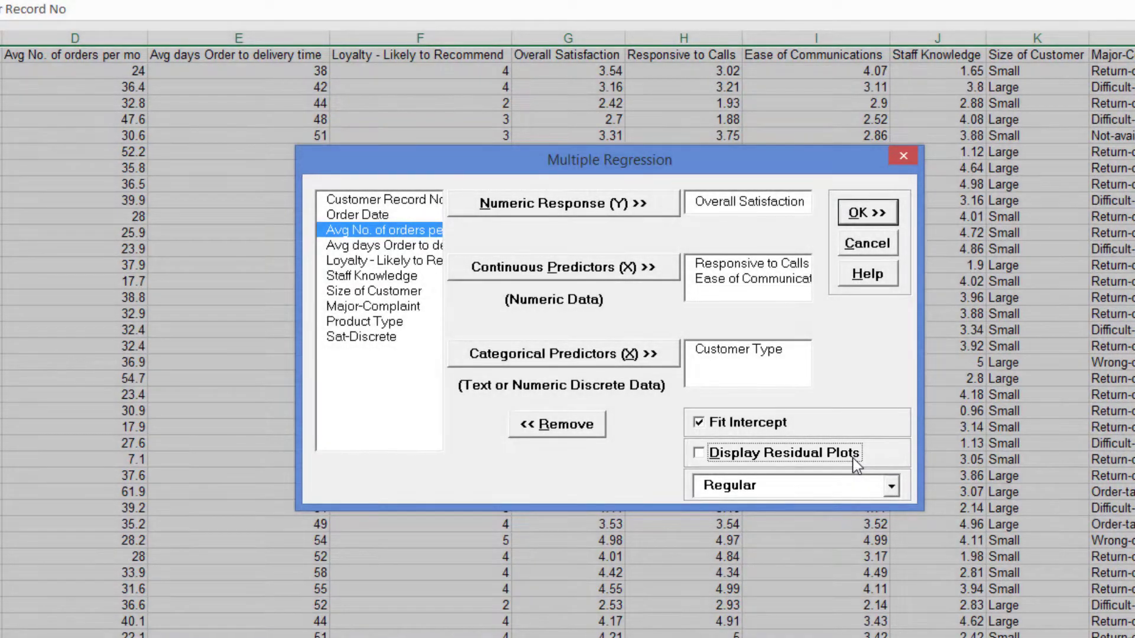
left_click(866, 218)
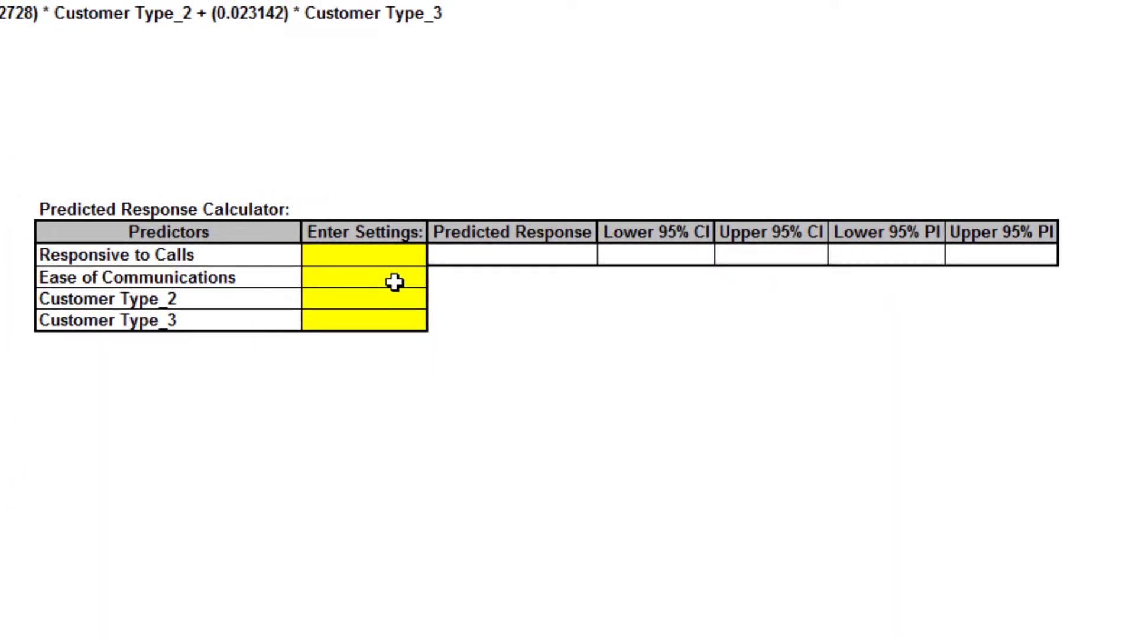
- Enter calculator settings 5, 5, 1 and 0, predicting 4.870198931
left_click(390, 254)
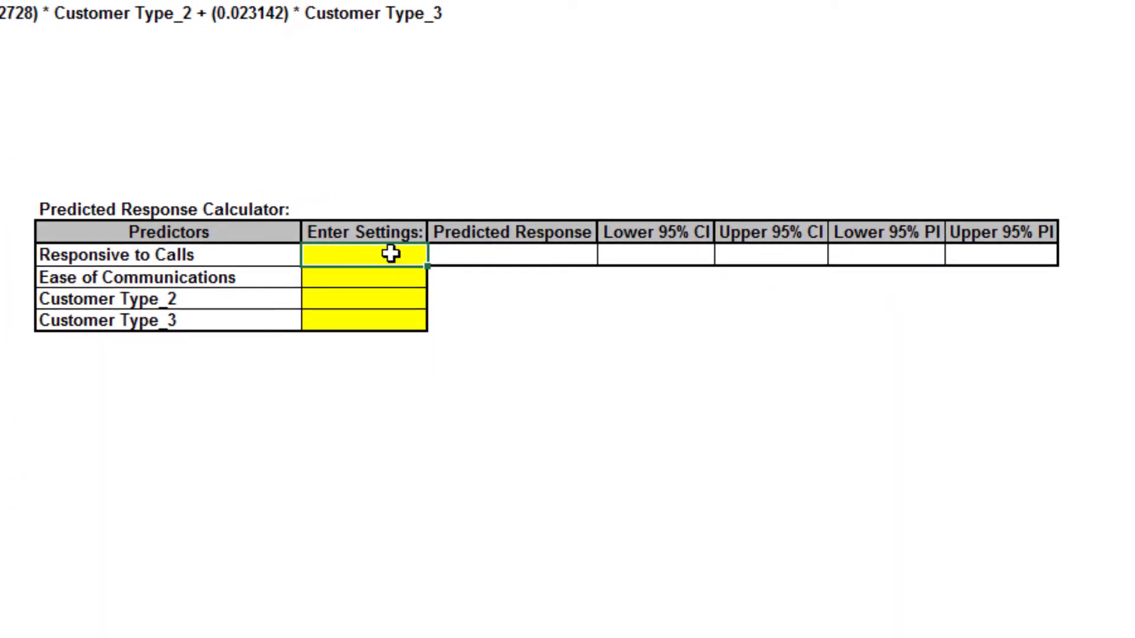
type("5")
key("Return")
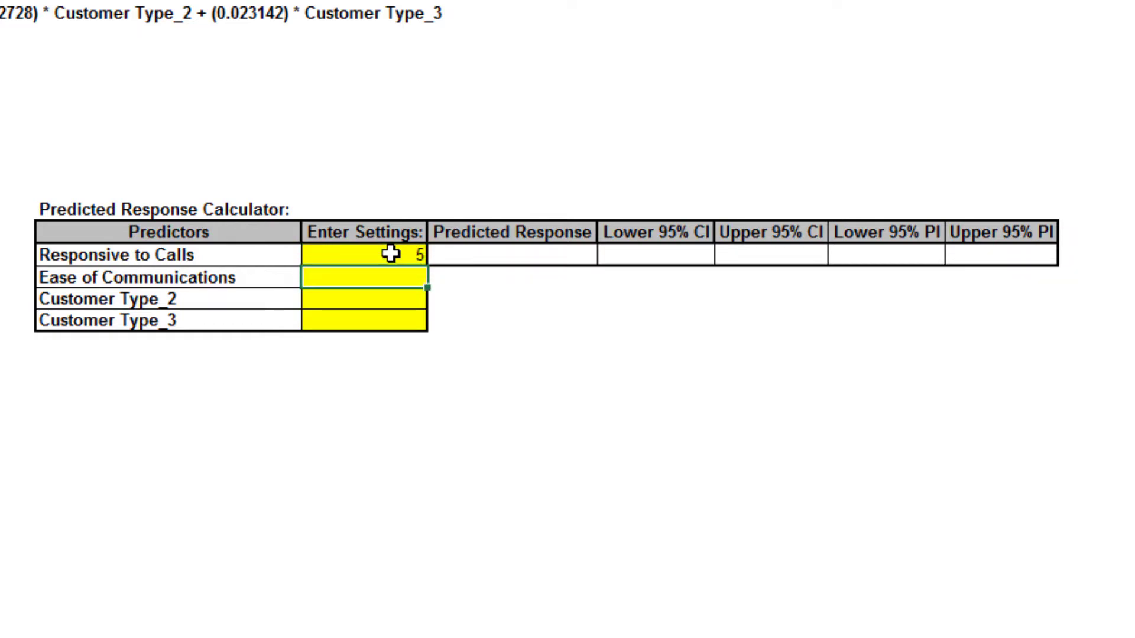
type("5")
key("Return")
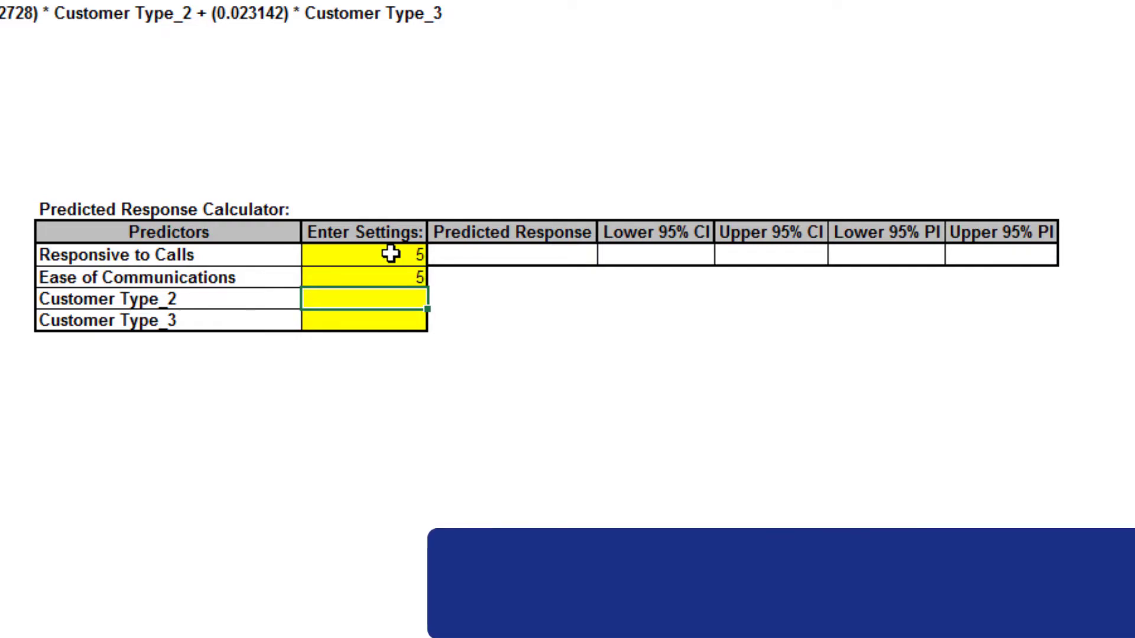
type("1")
key("Return")
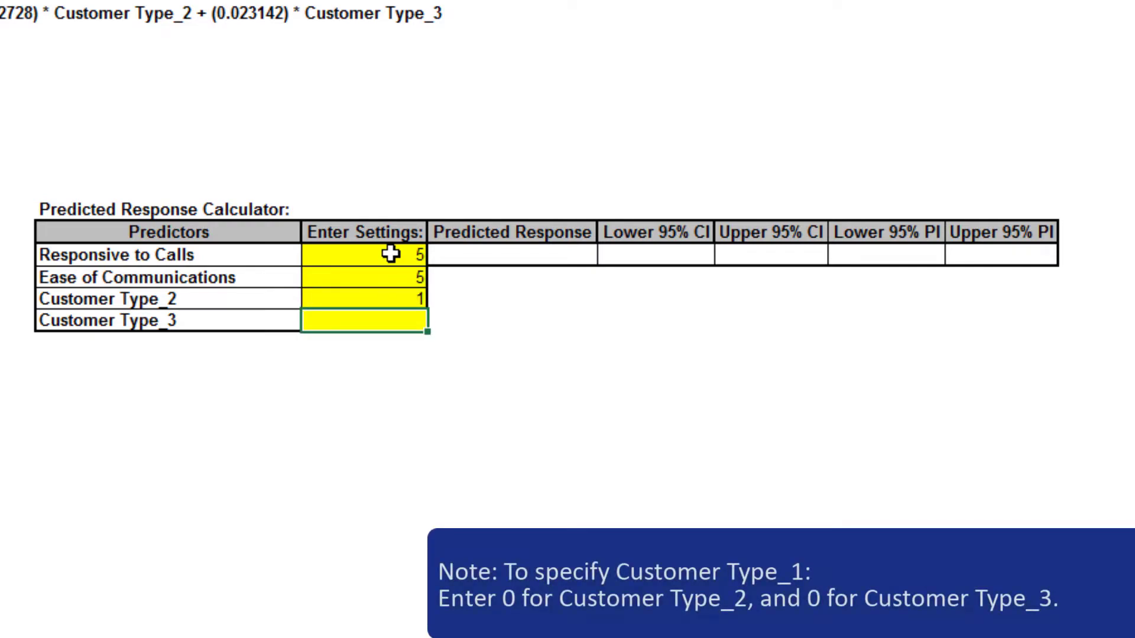
type("0")
key("Return")
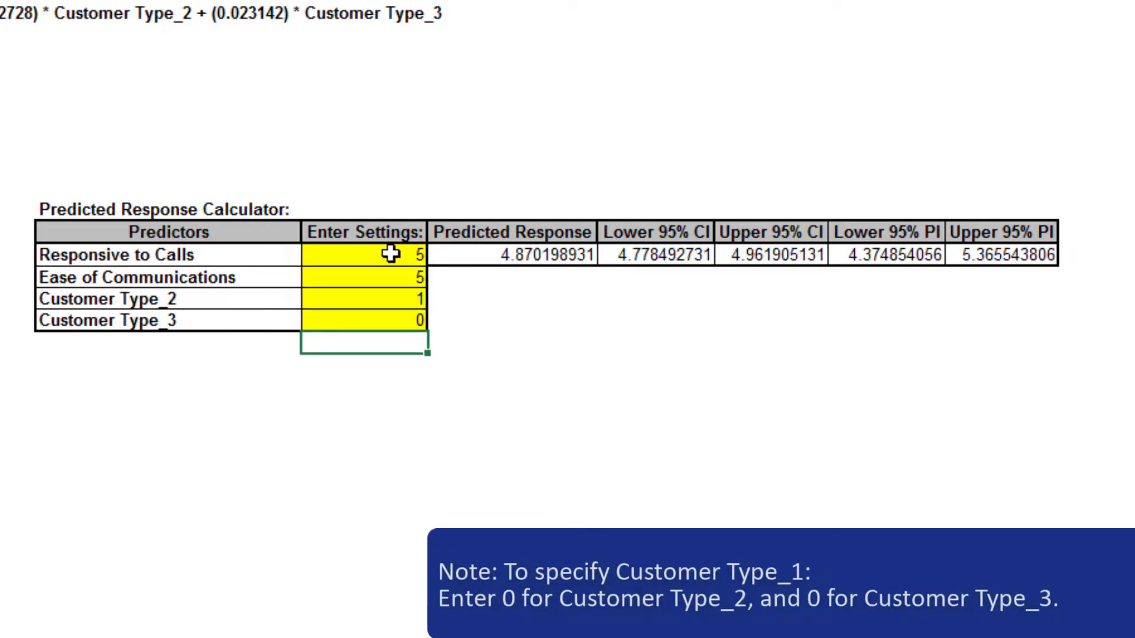